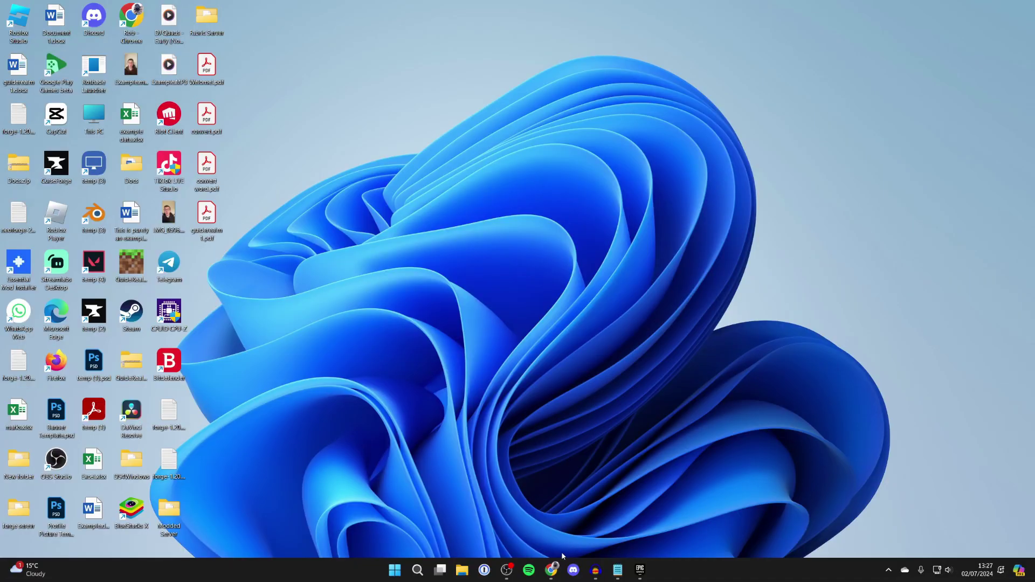
Launch Chrome and search Google for 'epic games'
click(551, 569)
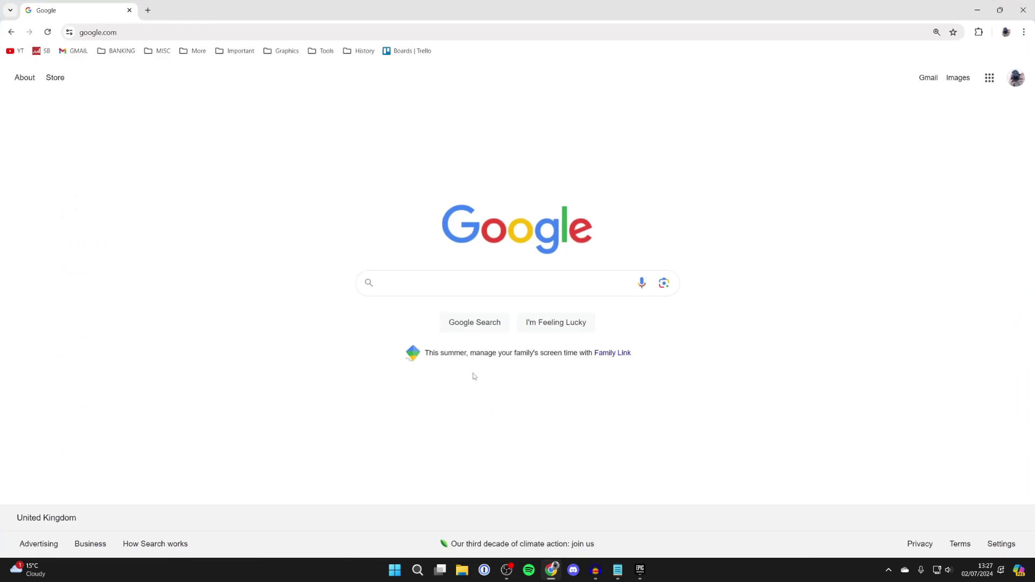
text(epic games)
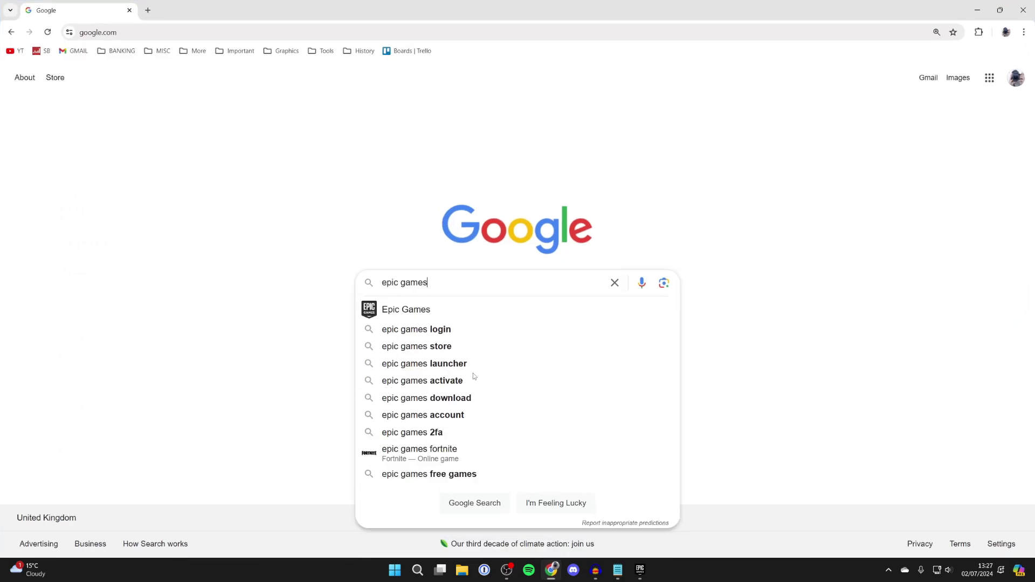
key(Return)
Open the Epic Games site from the results, sign in, and reach the Account settings page
click(285, 183)
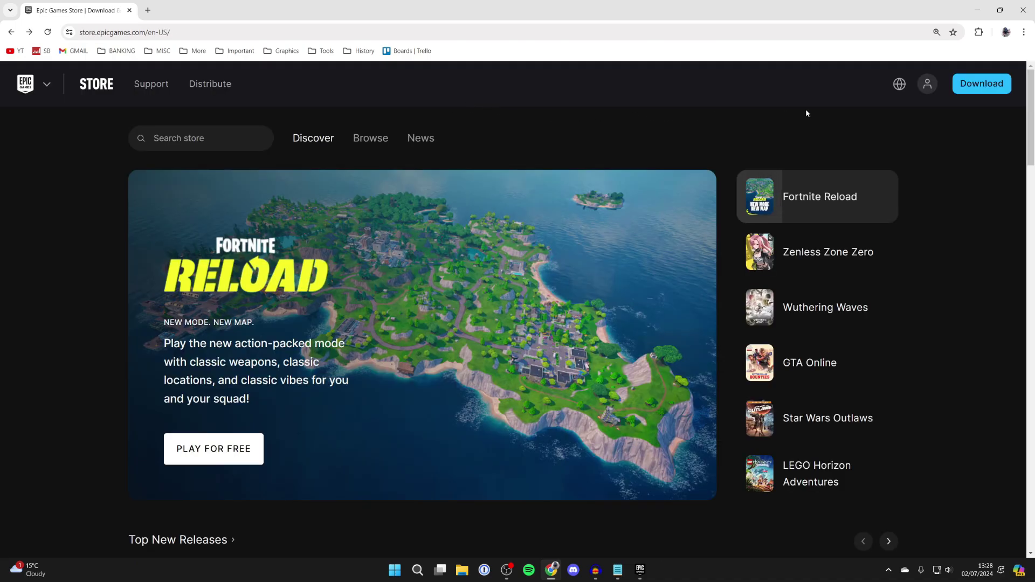
click(928, 84)
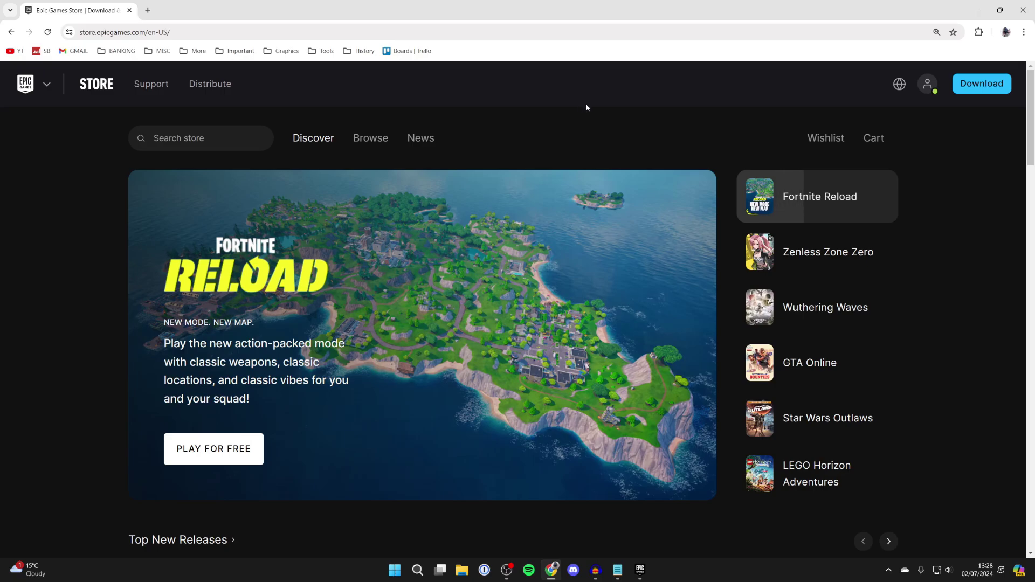
click(927, 84)
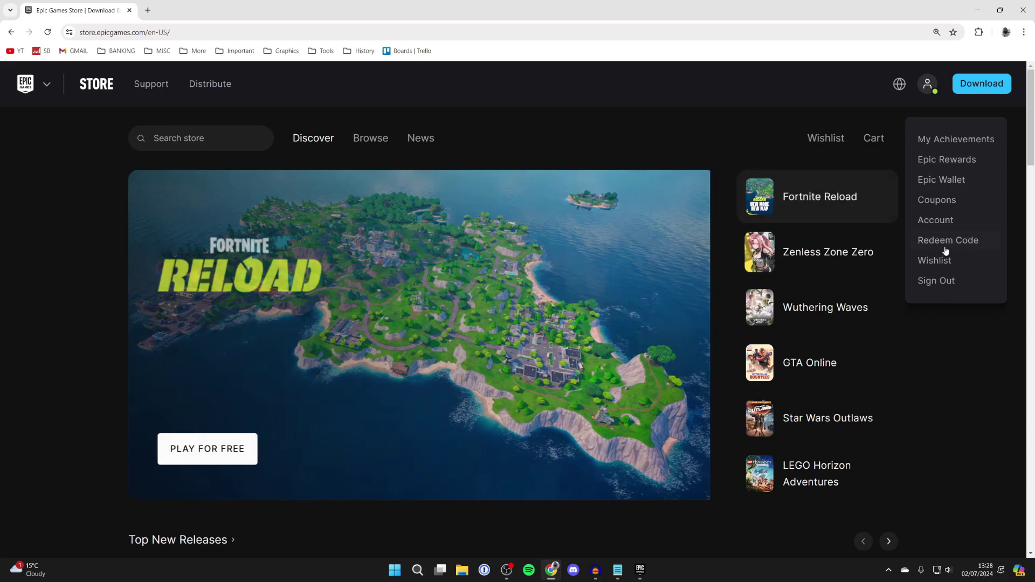
click(938, 220)
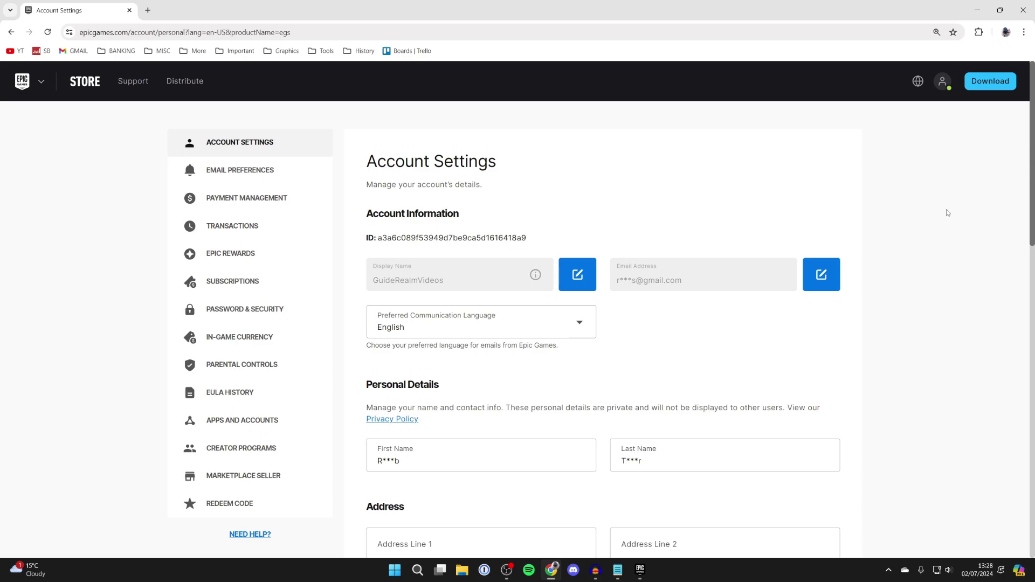
On Password & Security, set up Email two-factor authentication with the pasted emailed code
click(242, 309)
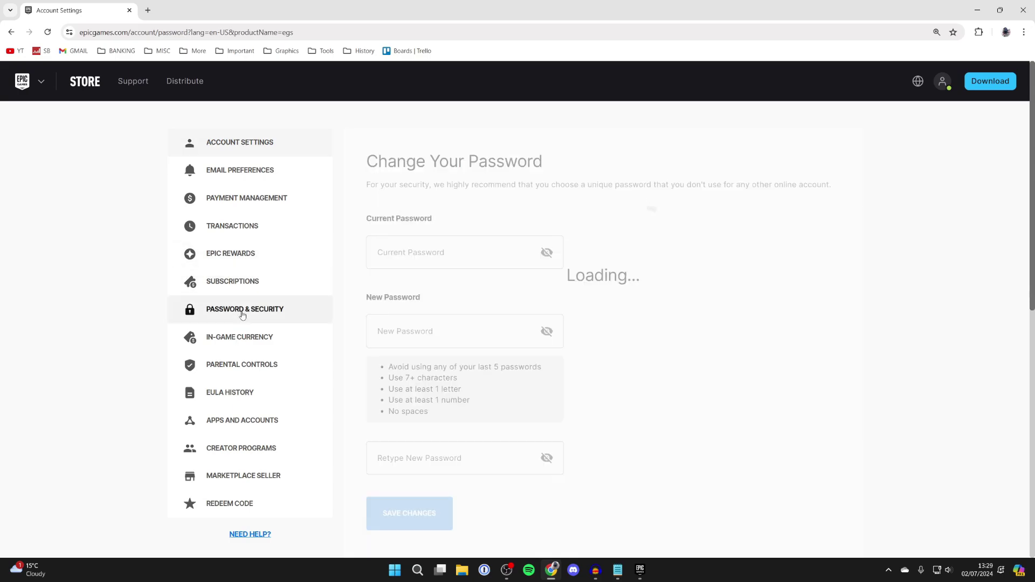
scroll(424, 286, down, 5)
scroll(486, 258, down, 4)
scroll(454, 248, down, 3)
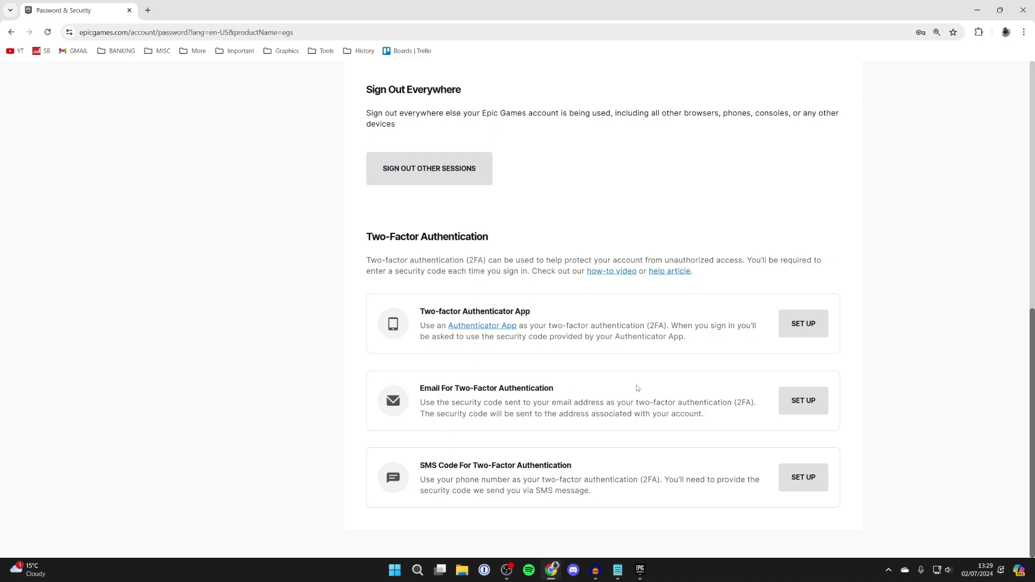
click(803, 401)
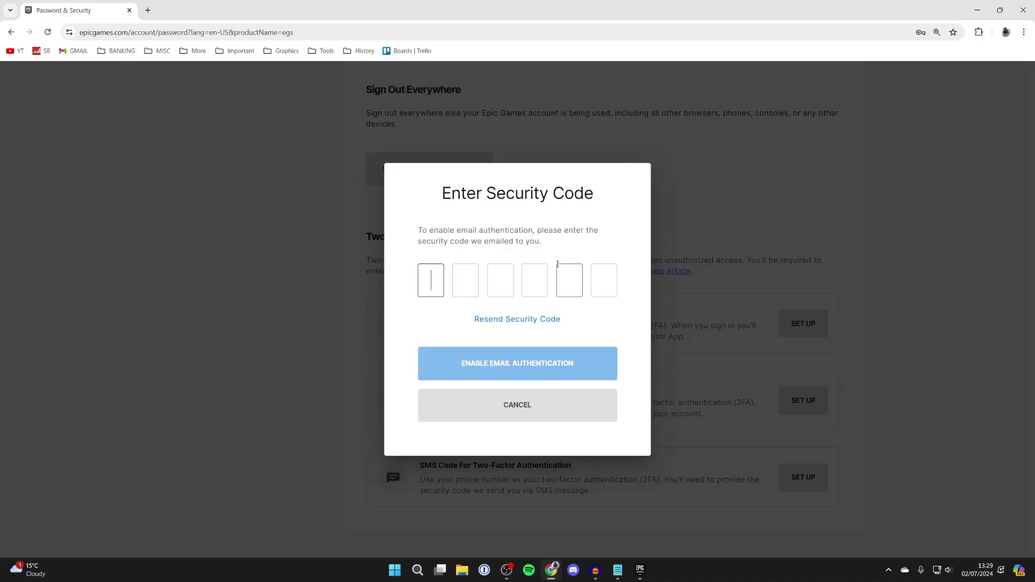
key(ctrl+v)
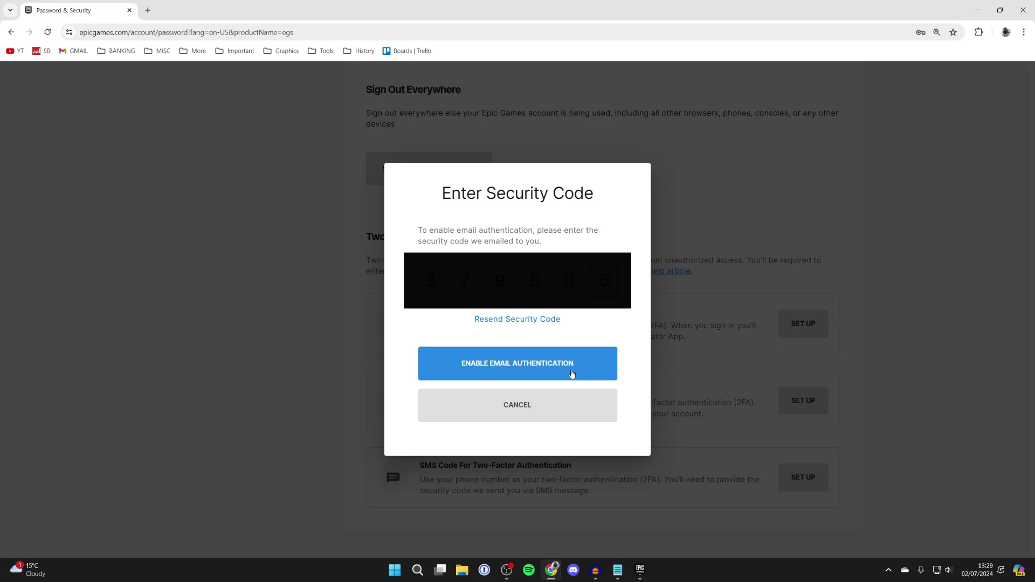
click(572, 372)
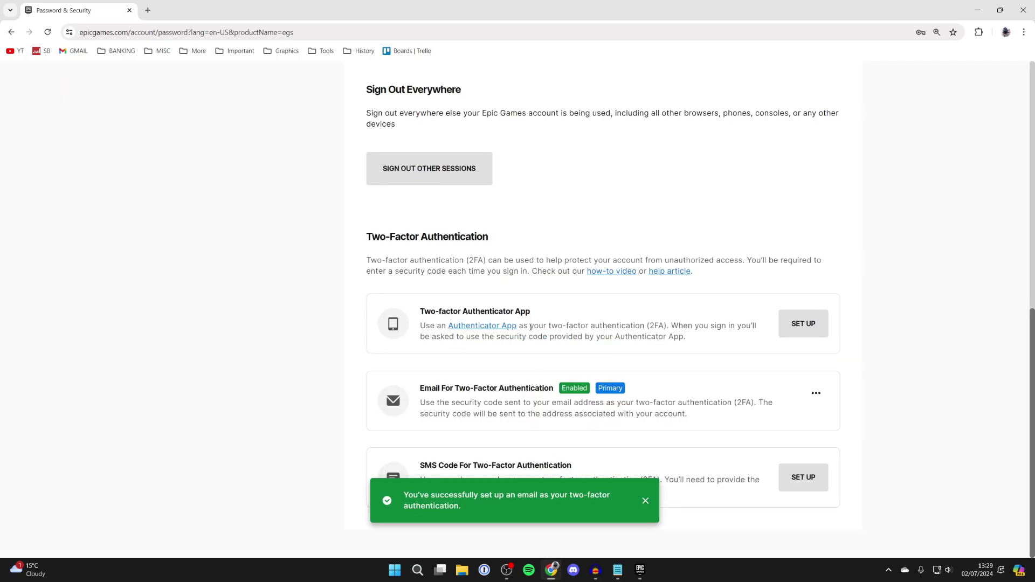